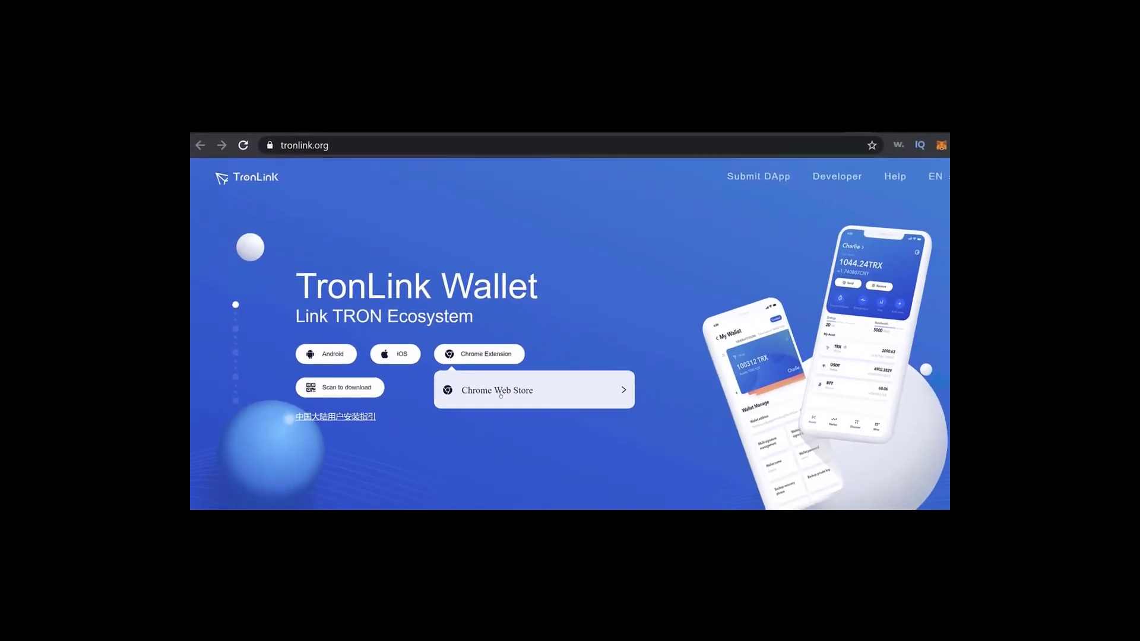
Open TronLink's Chrome Web Store listing and remove the already installed TronLink extension from Chrome.
click(514, 371)
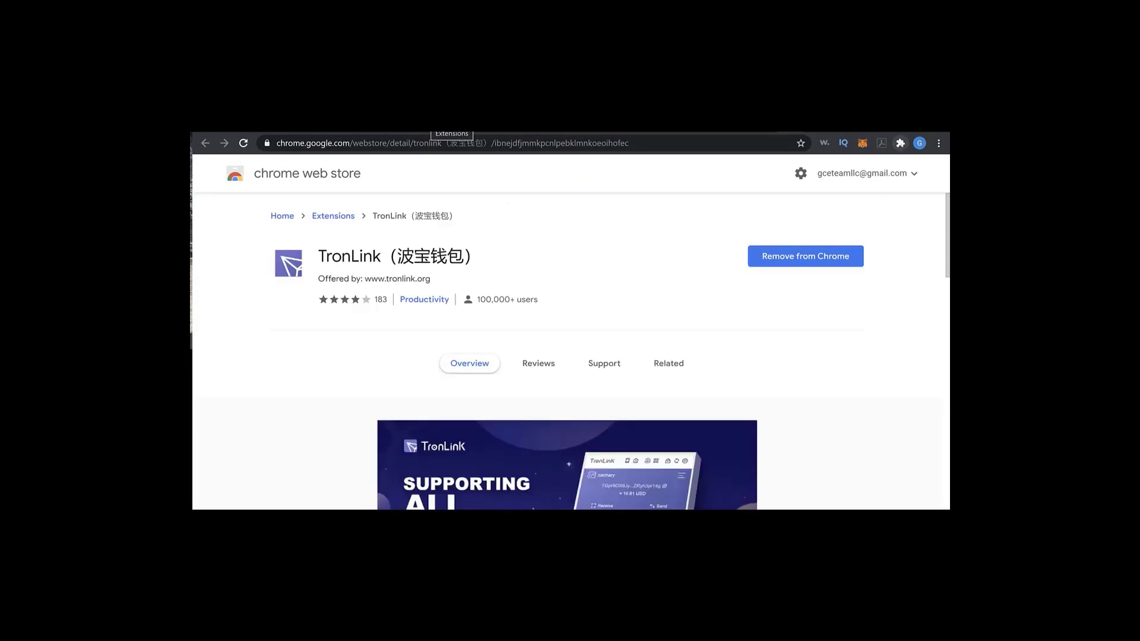
click(901, 144)
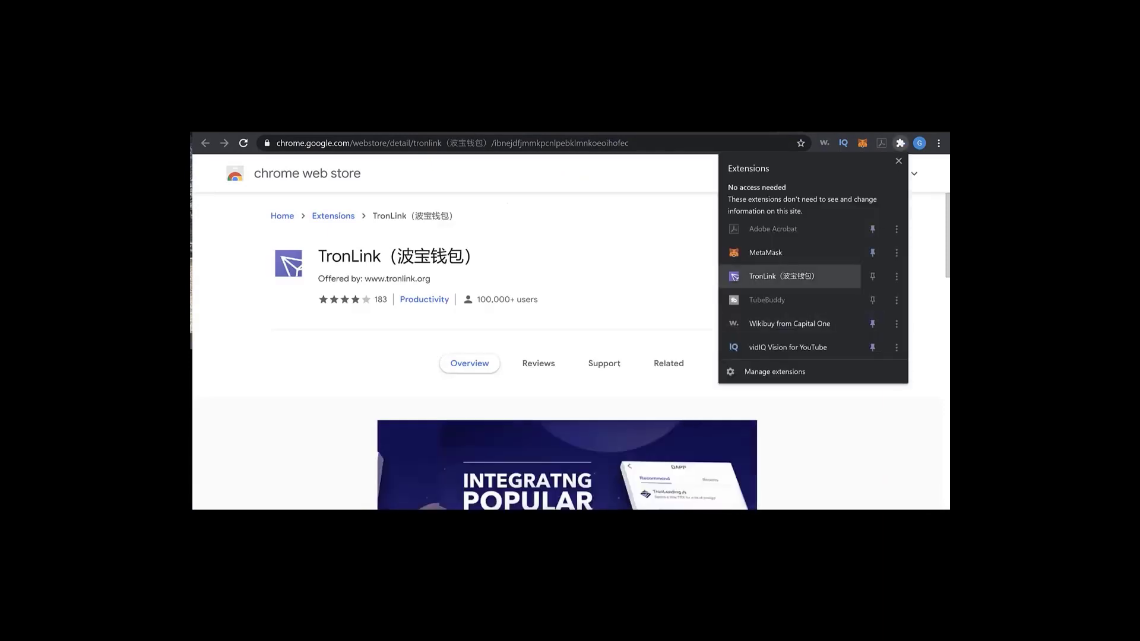
click(645, 254)
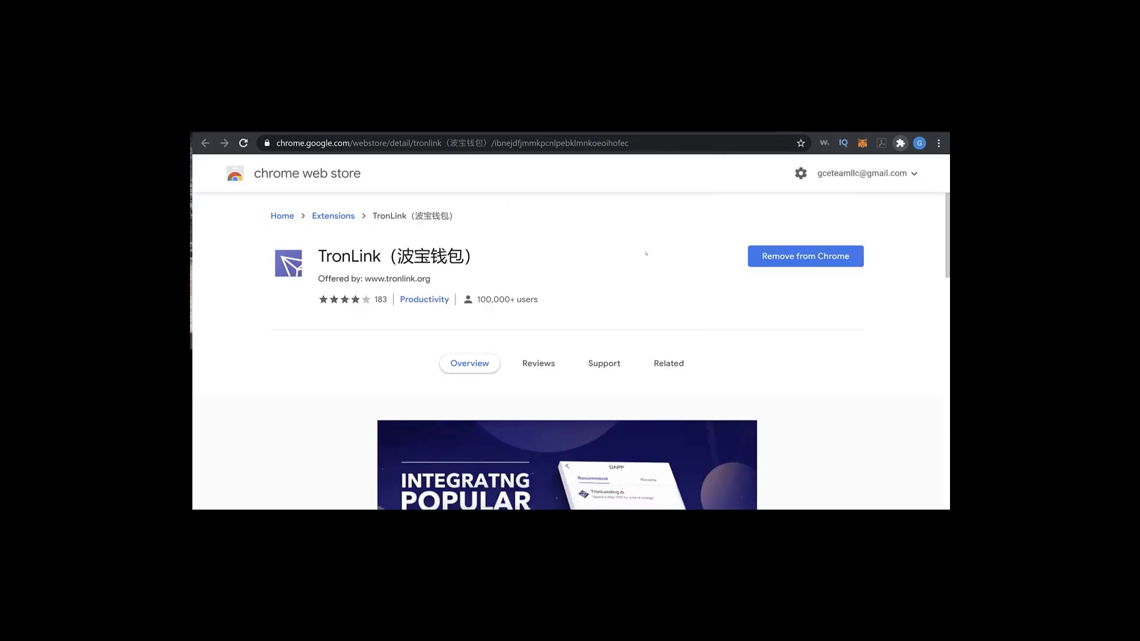
click(812, 257)
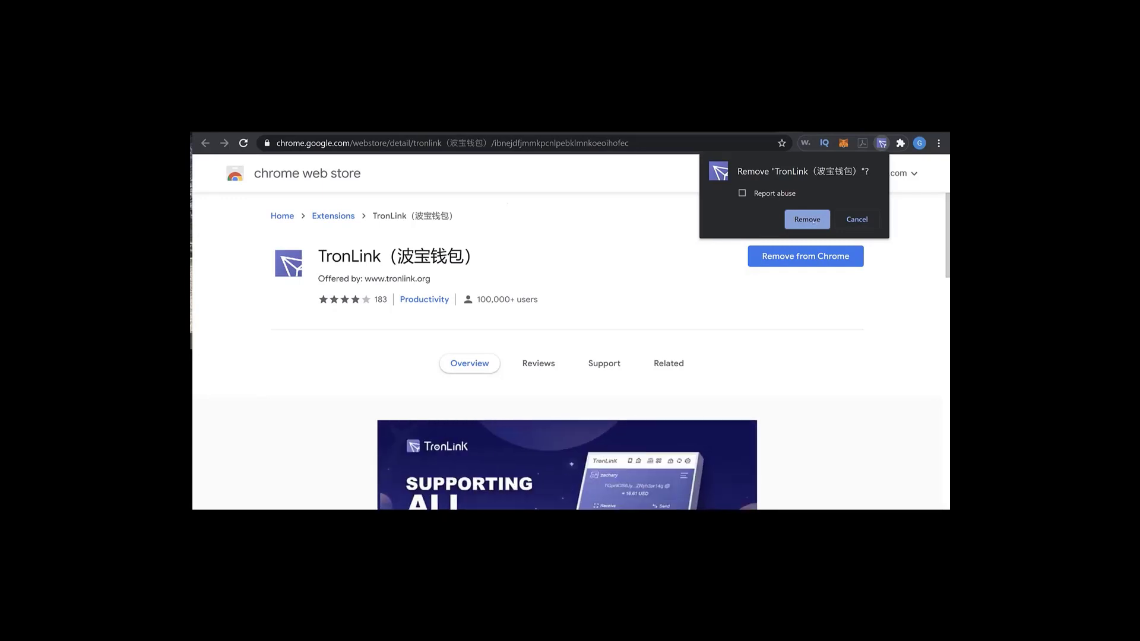
click(809, 219)
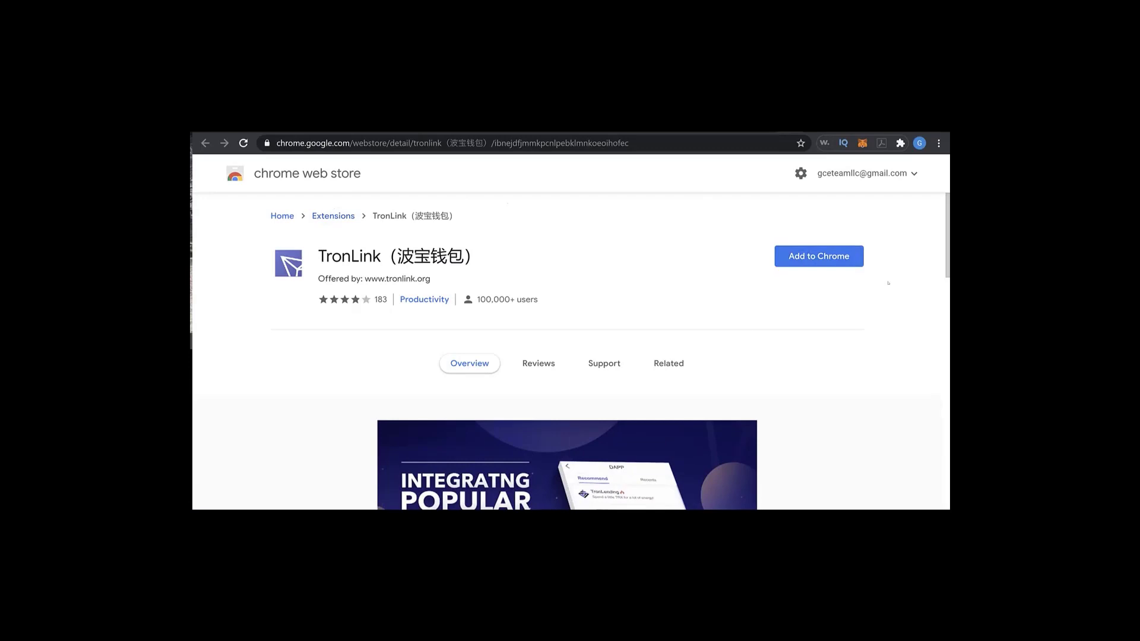
Add the TronLink extension to Chrome and dismiss the installation notice.
click(827, 261)
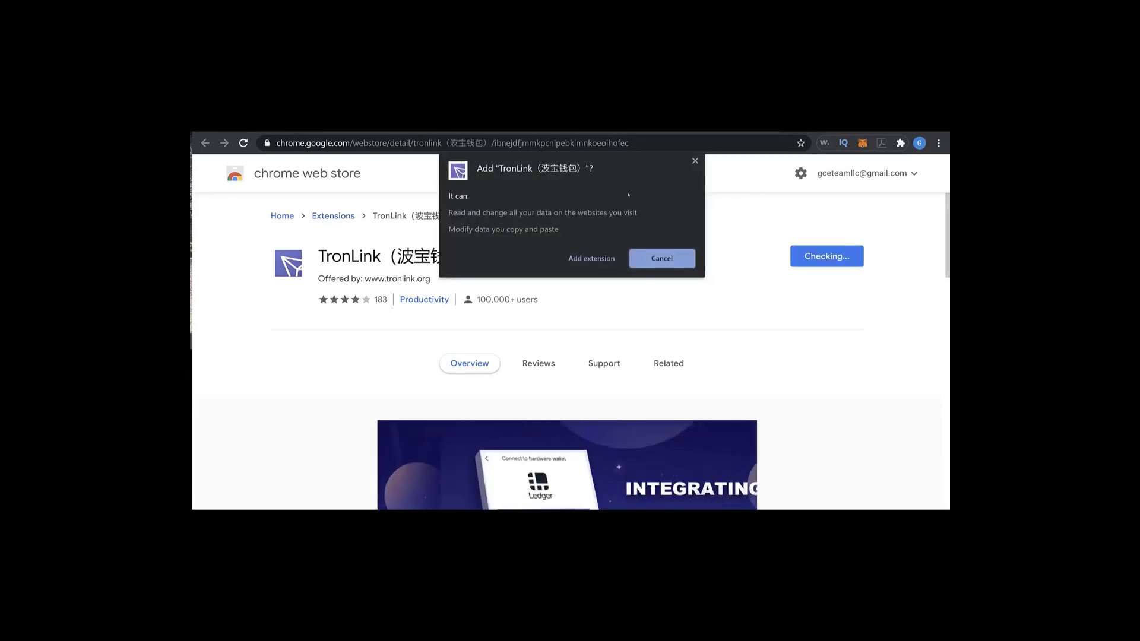
click(591, 259)
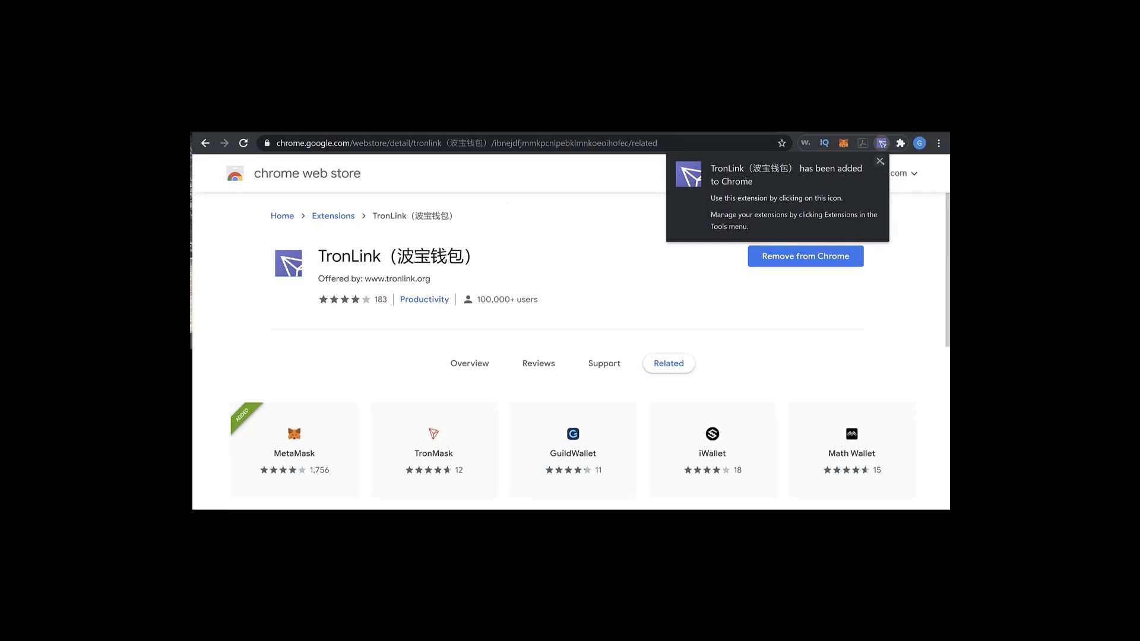
click(881, 161)
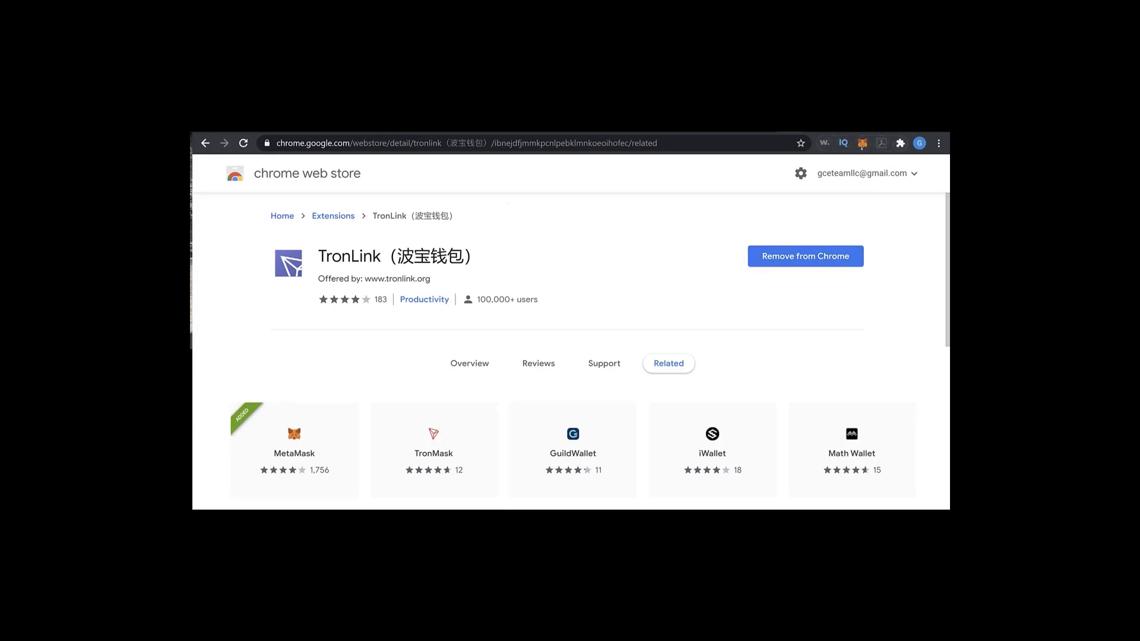
Launch the TronLink extension, then enter and repeat a new wallet password and continue.
click(900, 143)
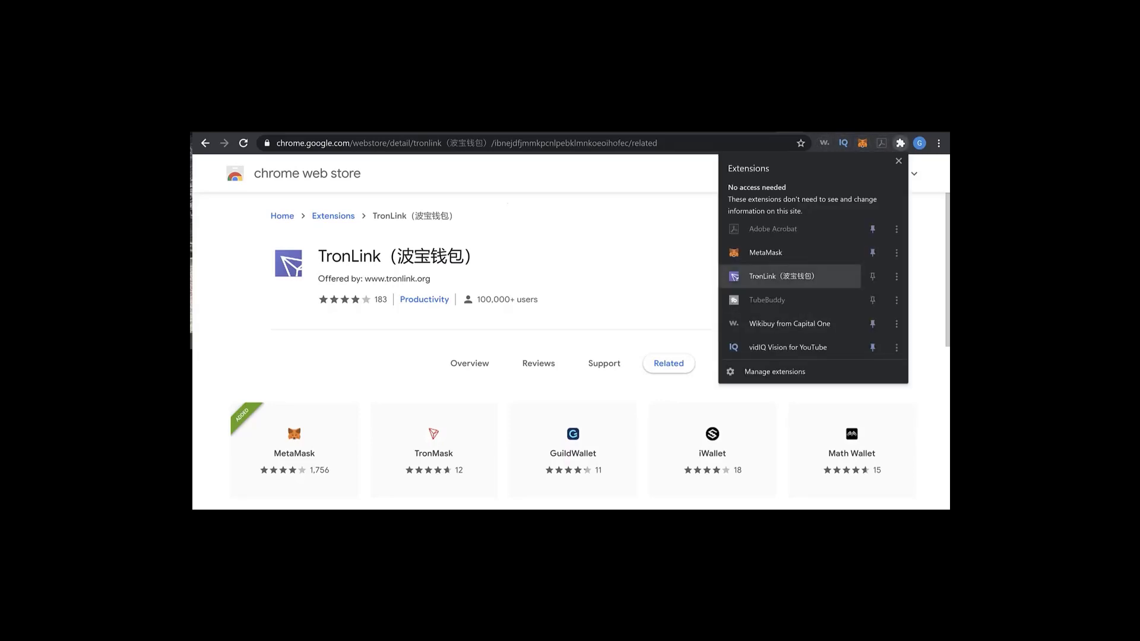
click(781, 276)
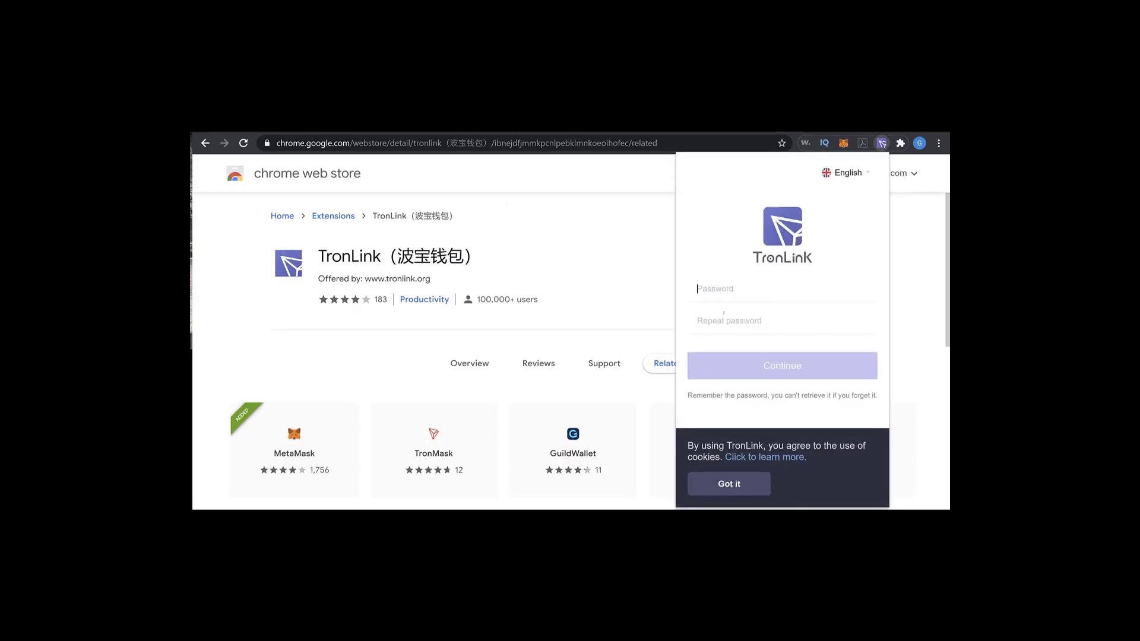
text(•••••••)
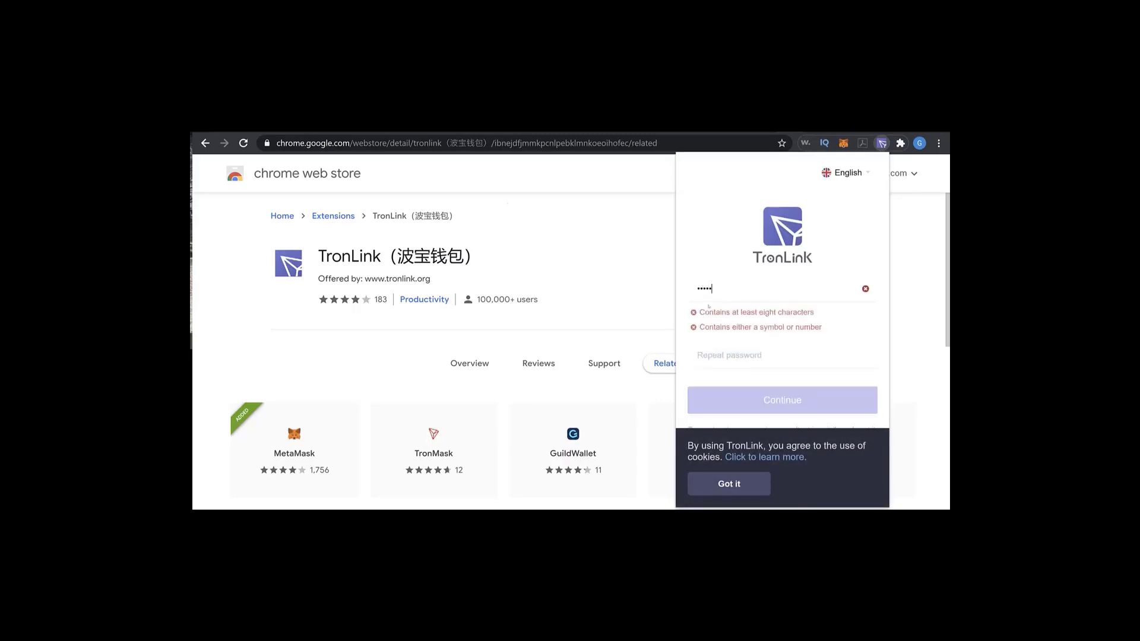
text(•••)
key(Tab)
text(•••••)
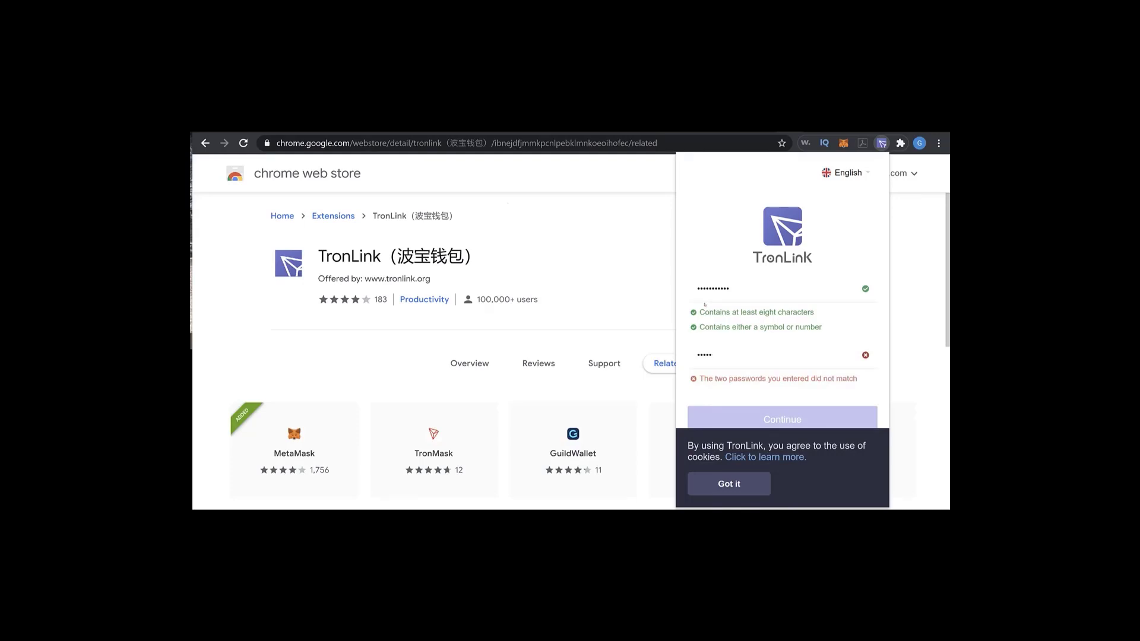
key(BackSpace)
key(BackSpace)
key(BackSpace)
key(BackSpace)
key(BackSpace)
text(•••••••••••)
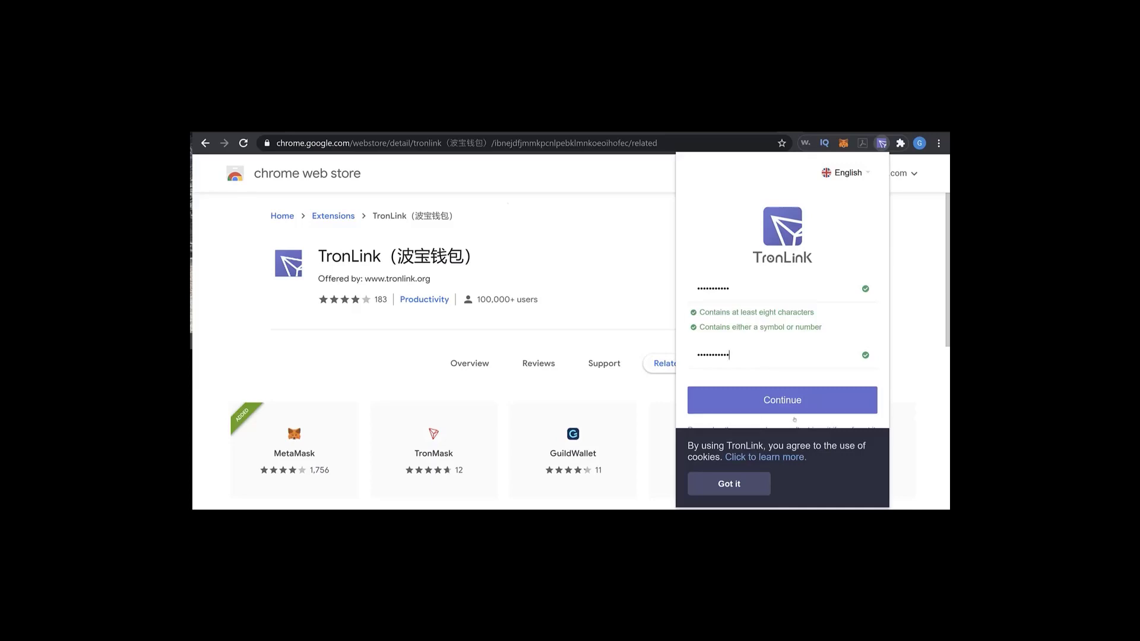
click(789, 400)
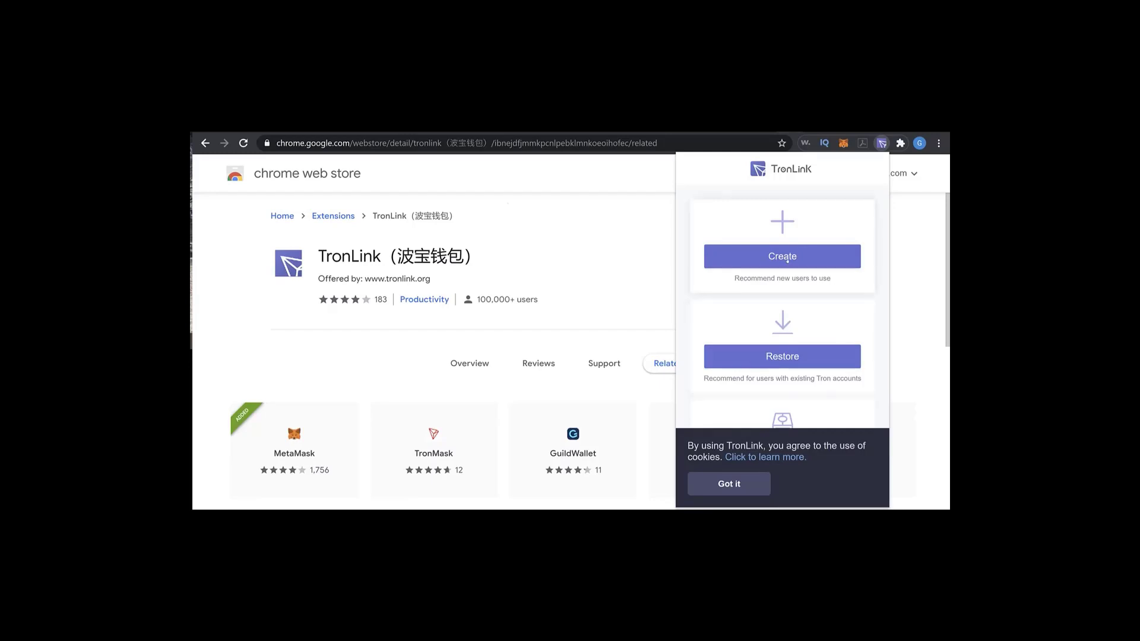
Create a new TronLink account named "Tron Link Wallet" and continue to its mnemonic phrase.
click(793, 258)
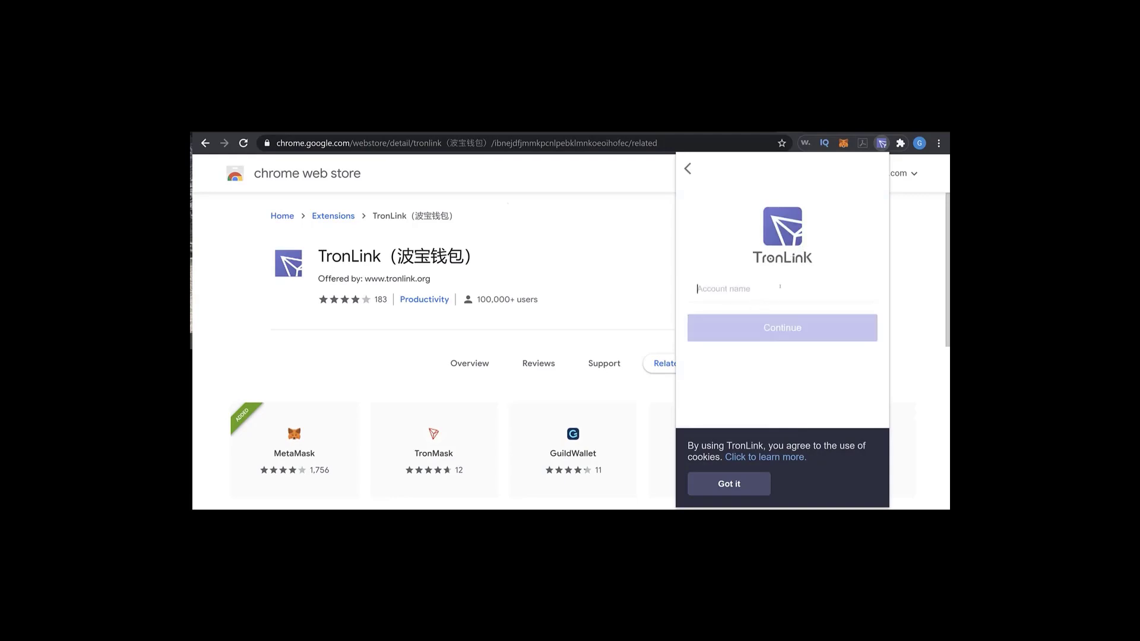
text(Torn)
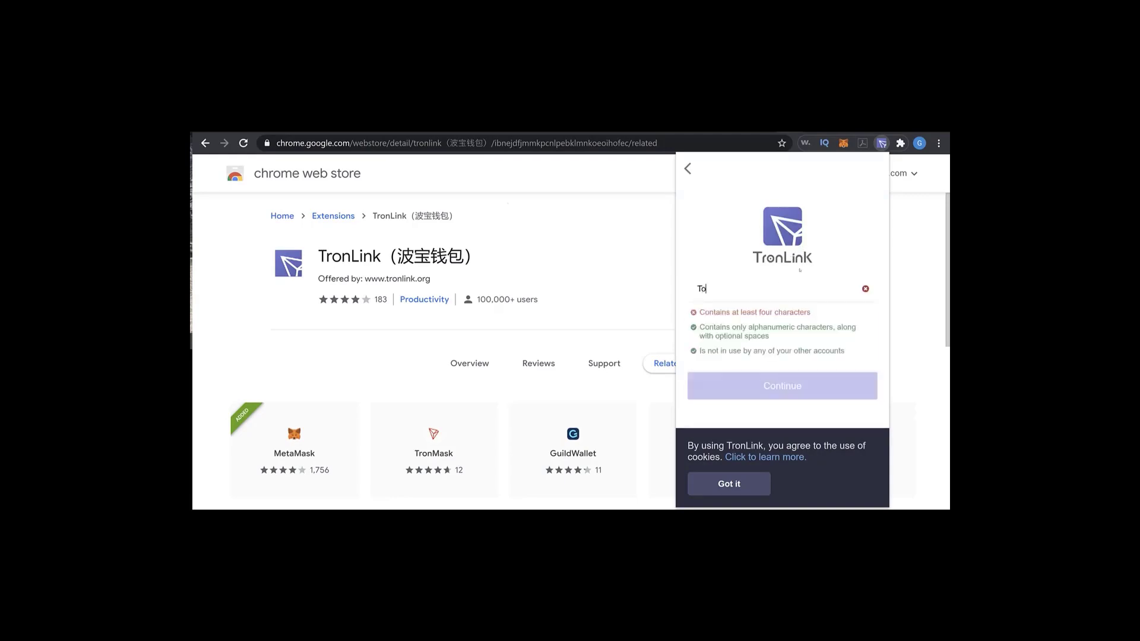
key(BackSpace)
key(BackSpace)
text(on)
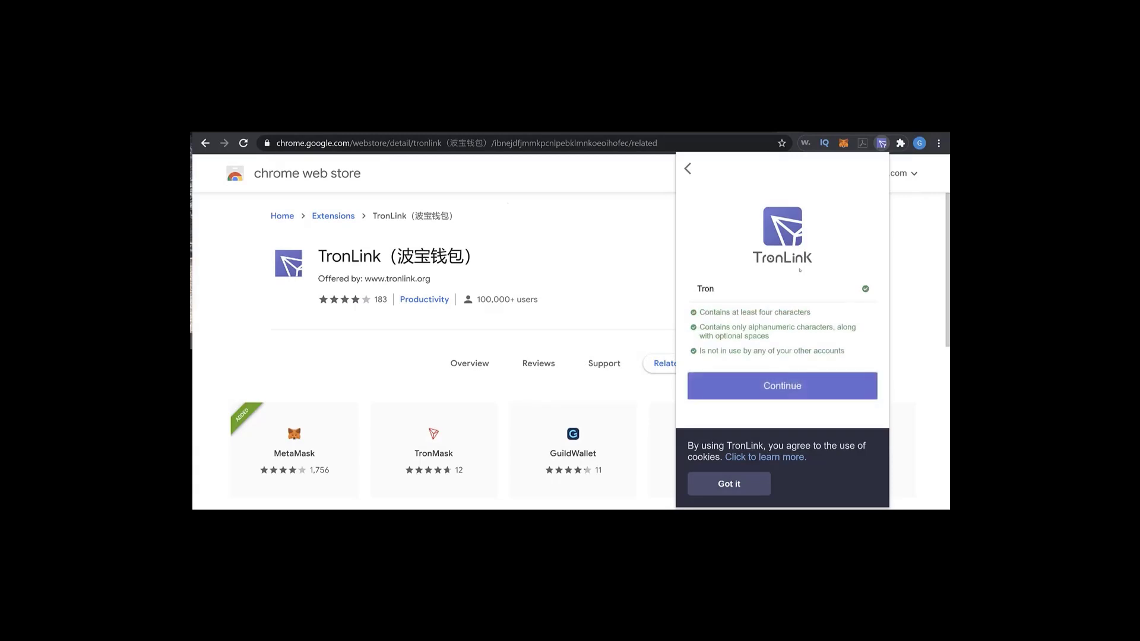
text( Link Wallet)
click(783, 387)
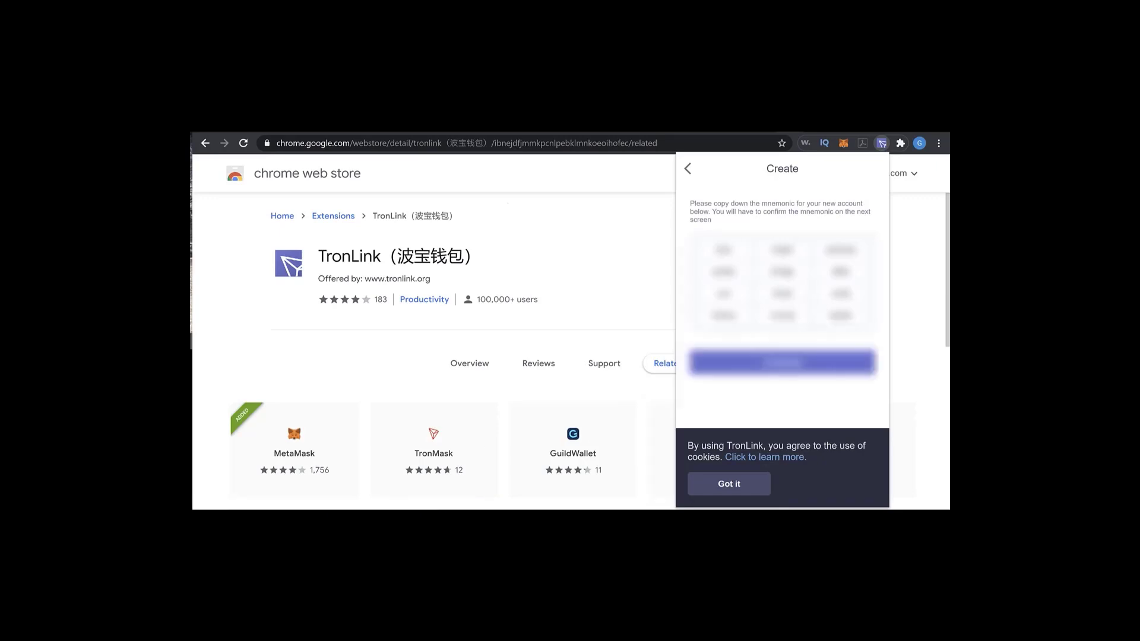
Confirm the new account's mnemonic phrase by selecting its twelve words in the correct order, dismissing the cookie notice and the JustSwap tip.
click(778, 363)
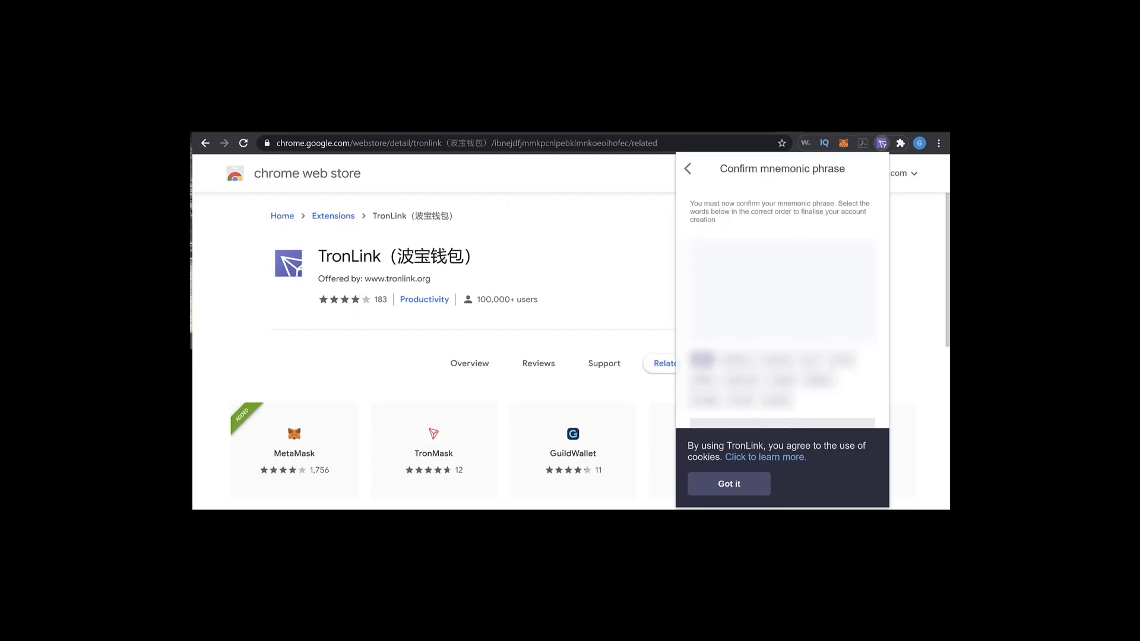
click(702, 360)
click(783, 380)
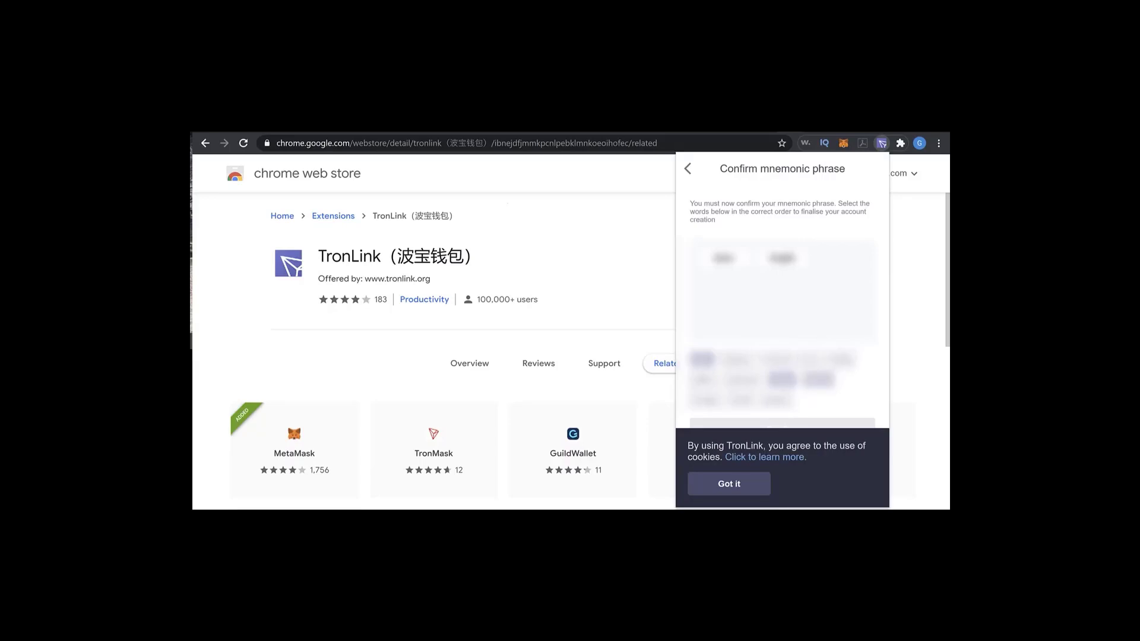
click(742, 379)
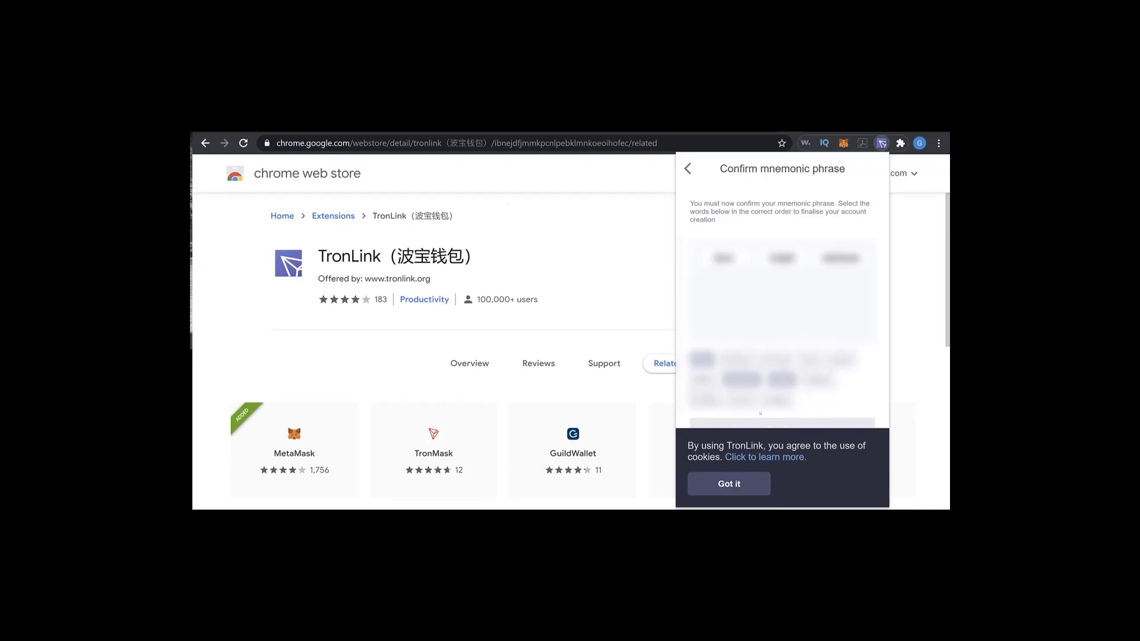
click(776, 399)
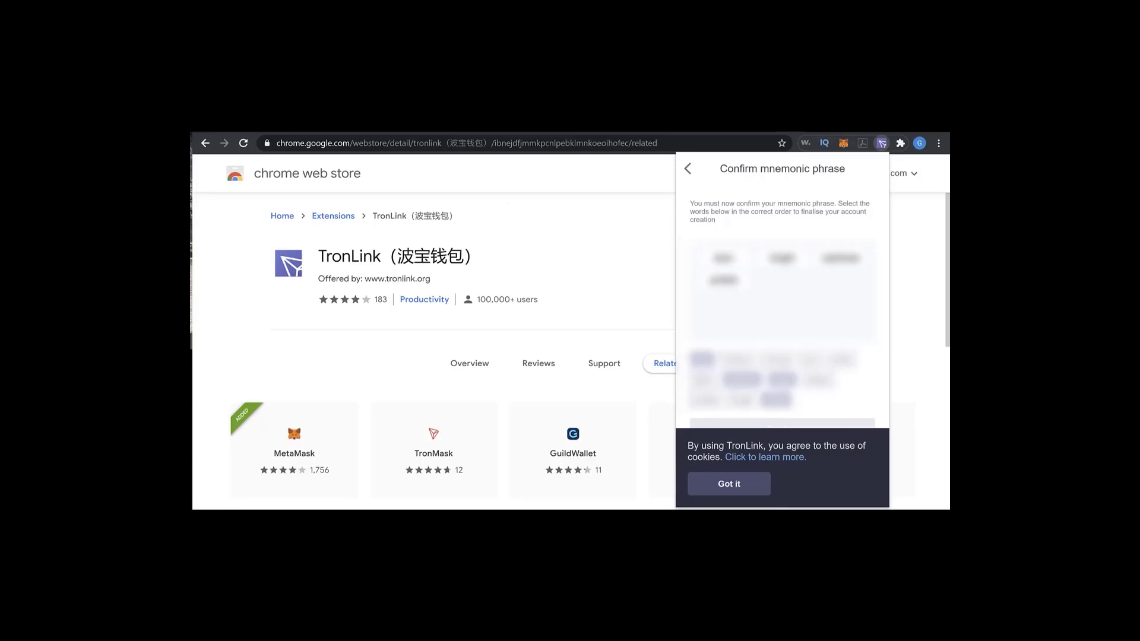
click(737, 485)
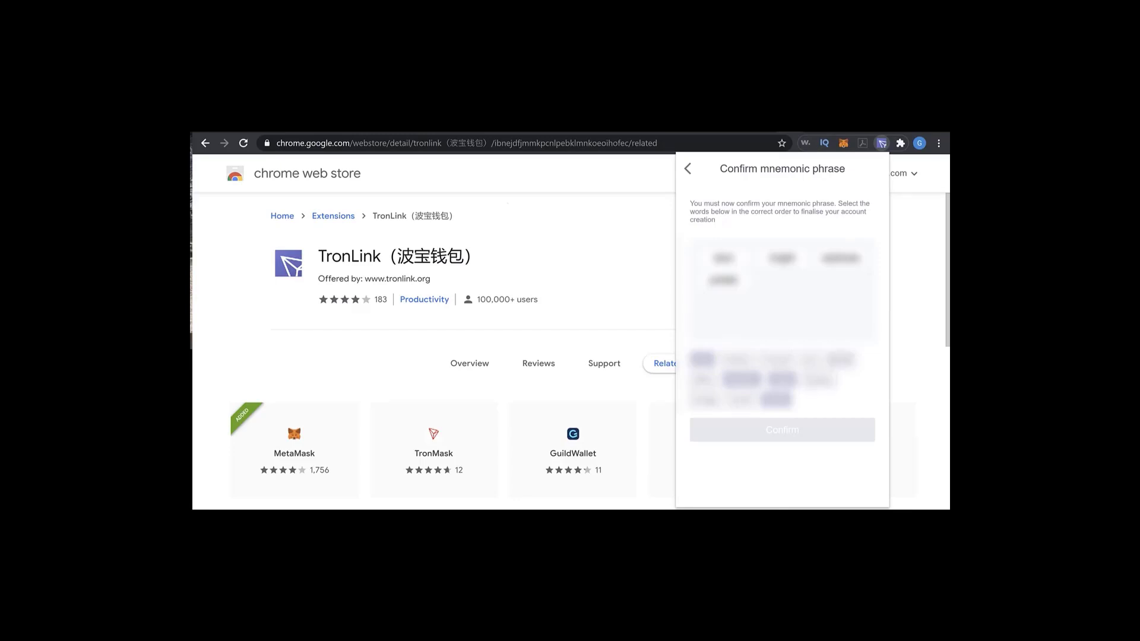
click(706, 399)
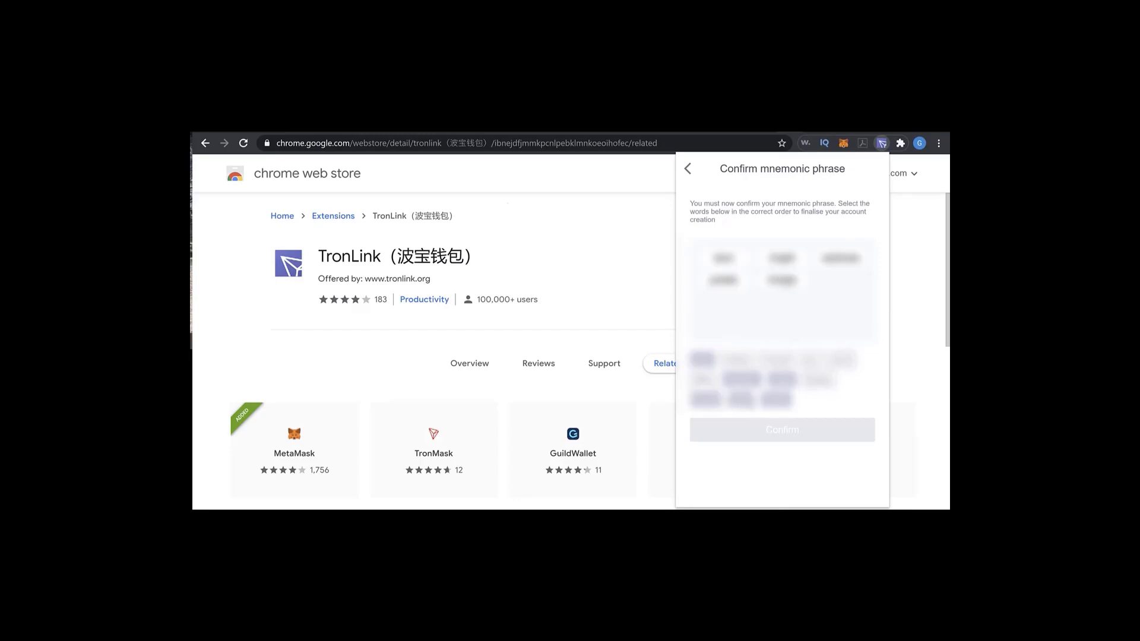
click(704, 379)
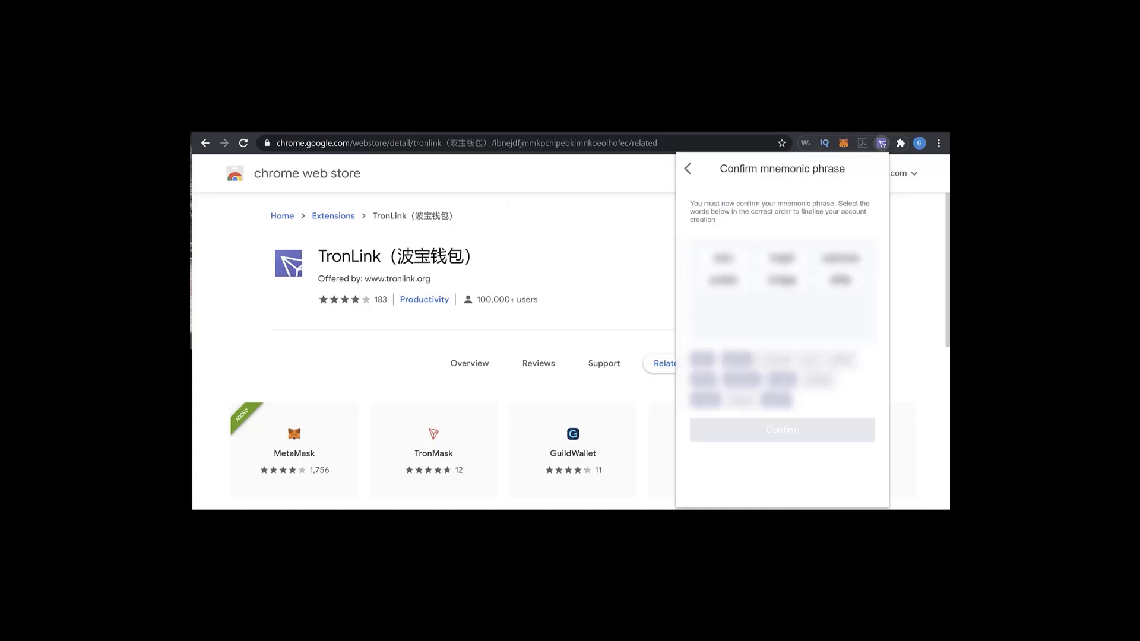
click(810, 359)
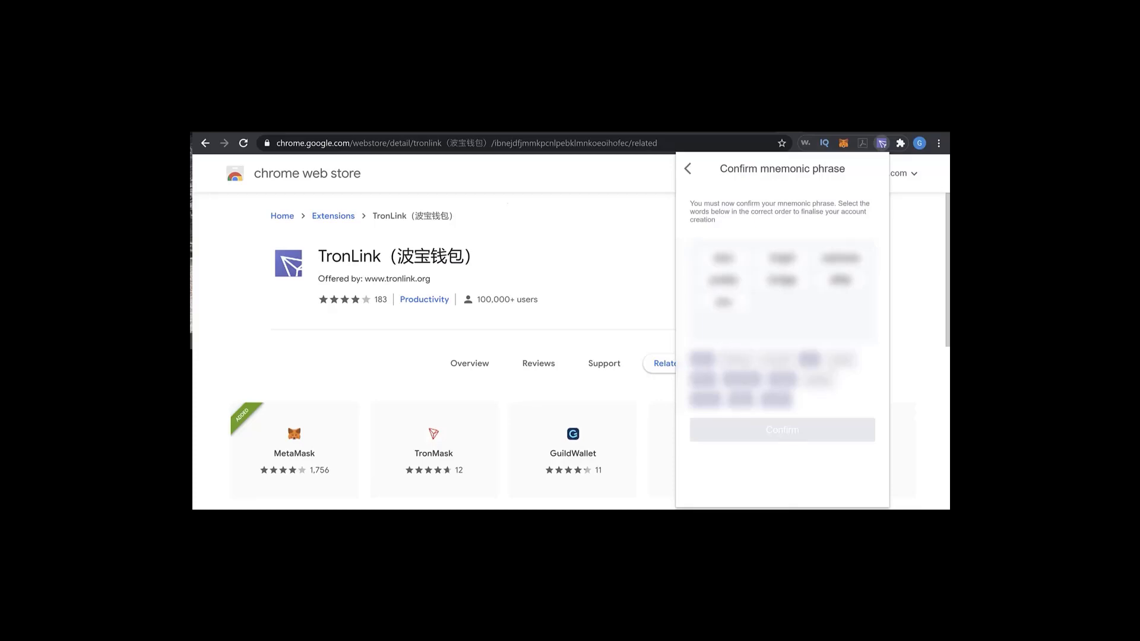
click(741, 400)
click(840, 359)
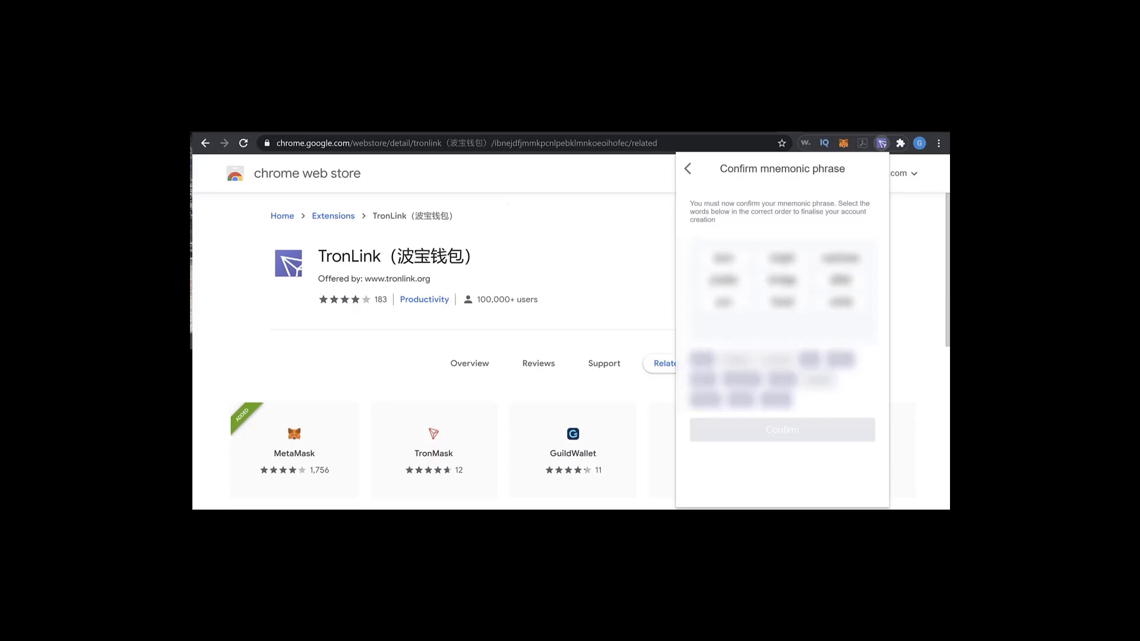
click(738, 359)
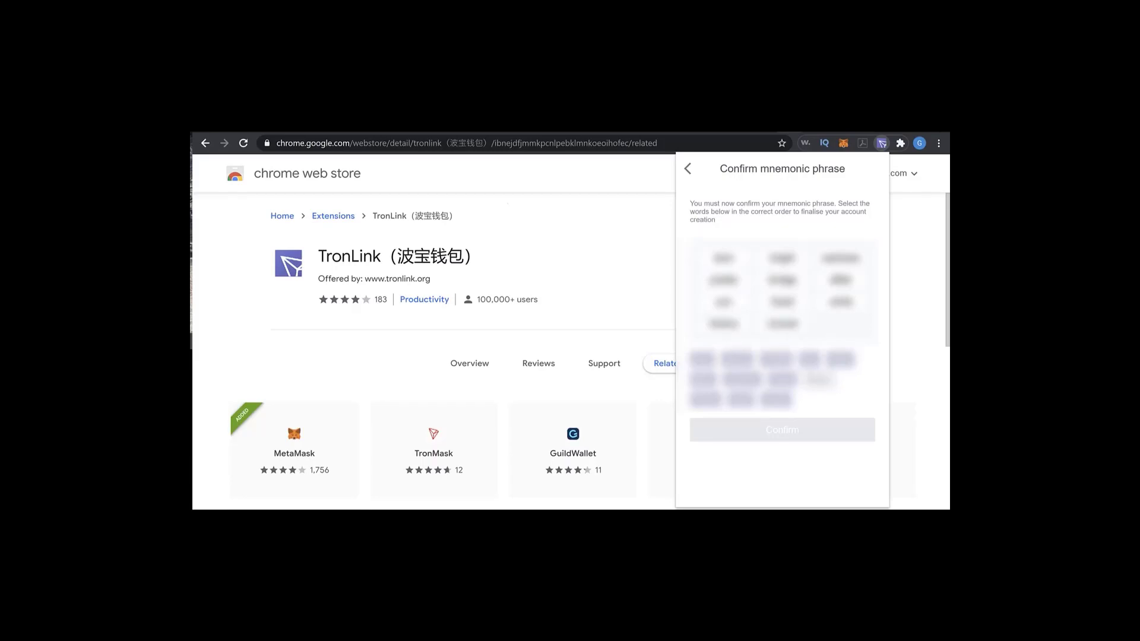
click(819, 379)
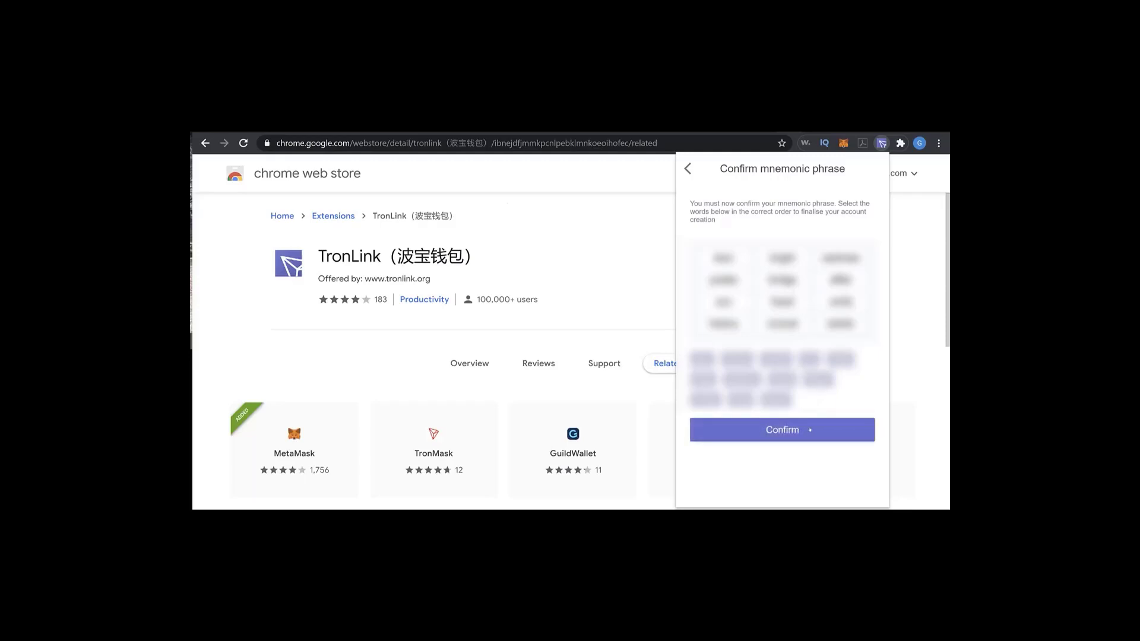
click(791, 431)
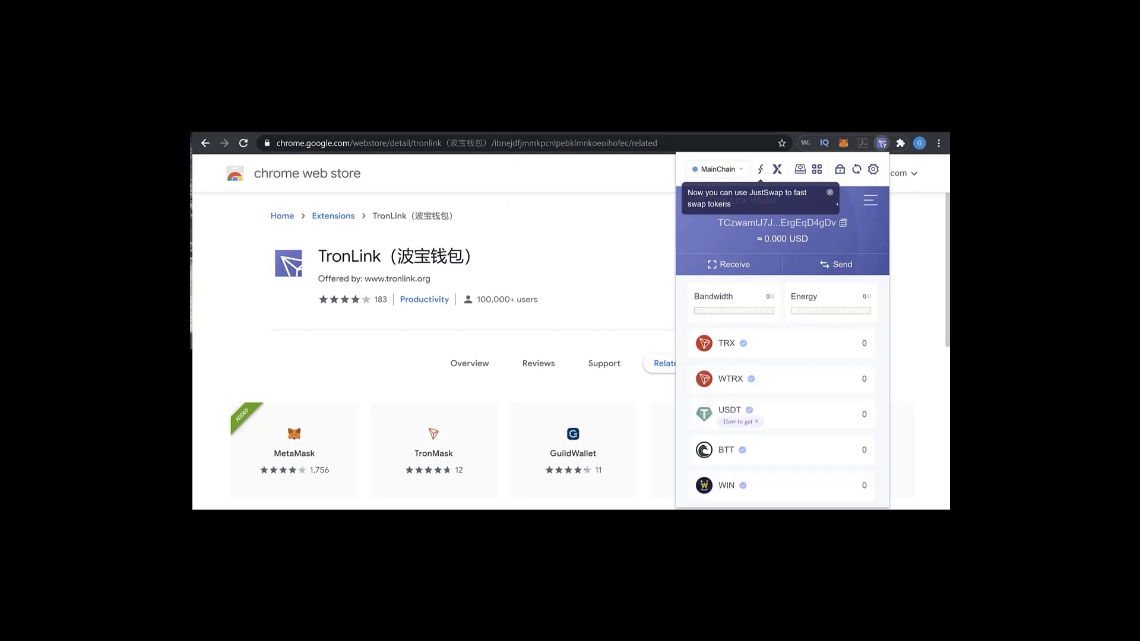
click(831, 193)
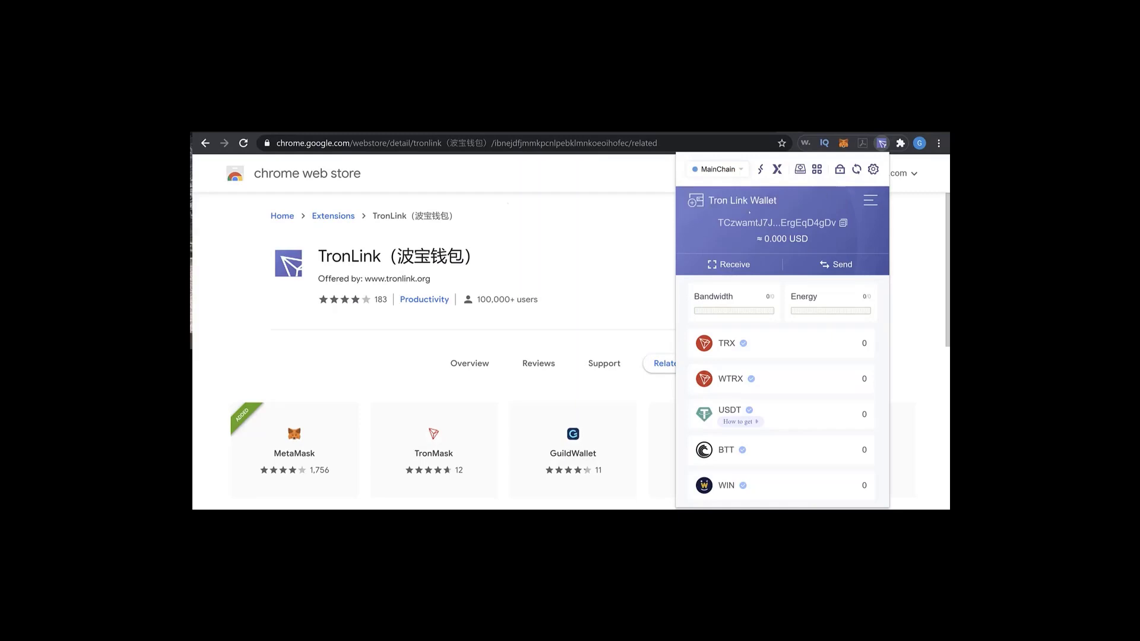